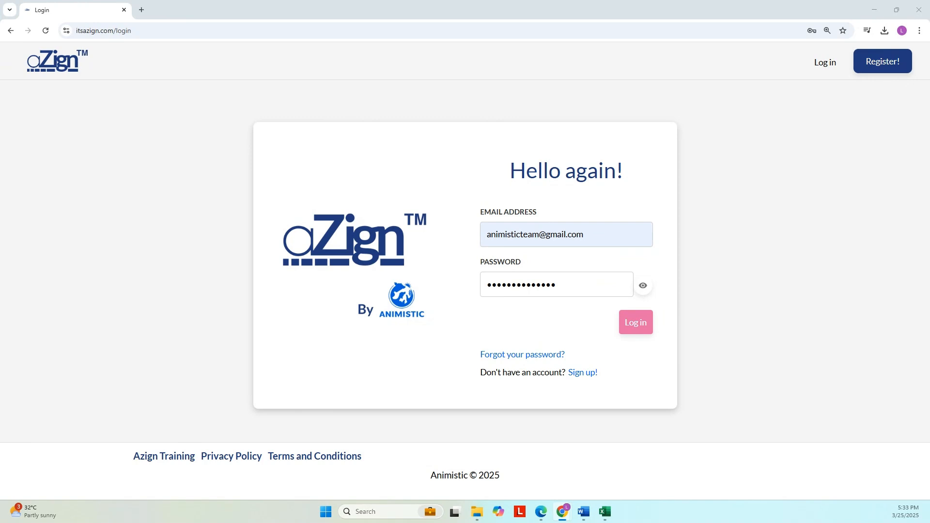
Step: Switch to the Azigndemo1 workbook in Excel, review its Tag and Weight columns, and close the workbook
left_click(604, 512)
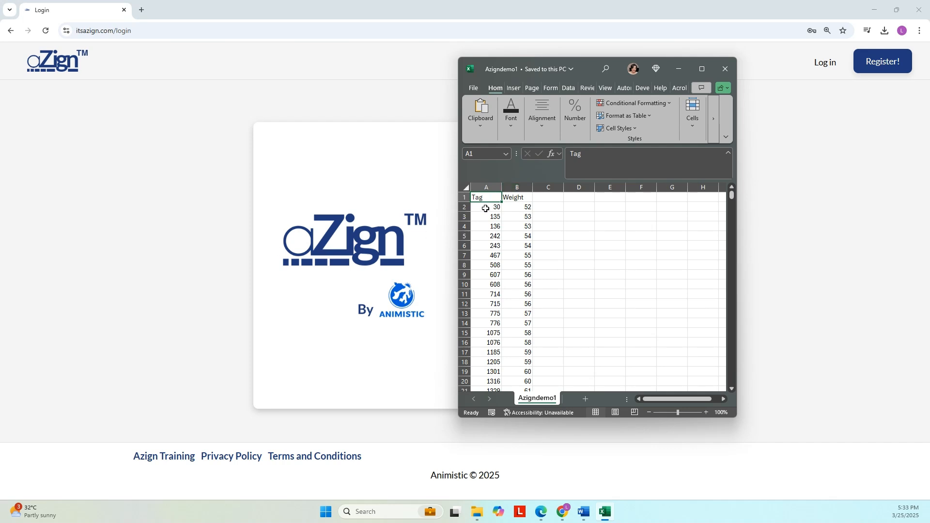
left_click(515, 198)
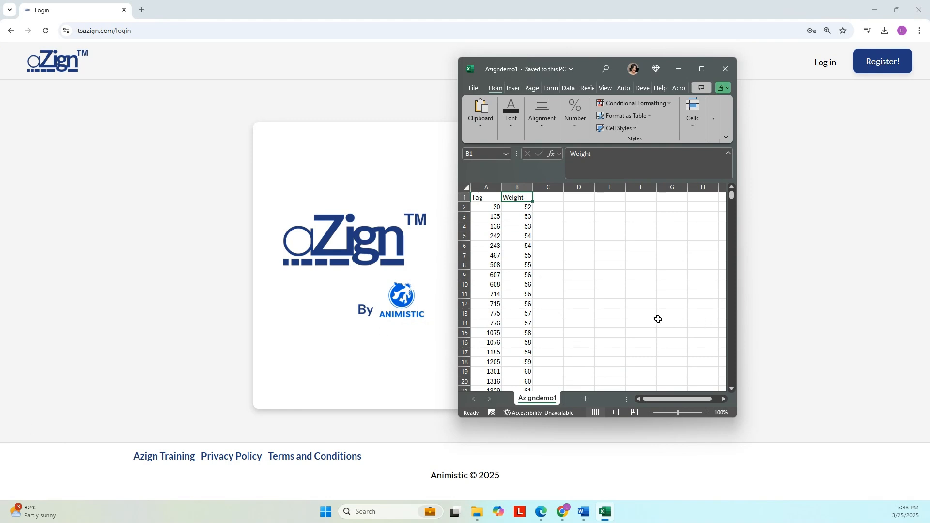
scroll(576, 307, "down", 8)
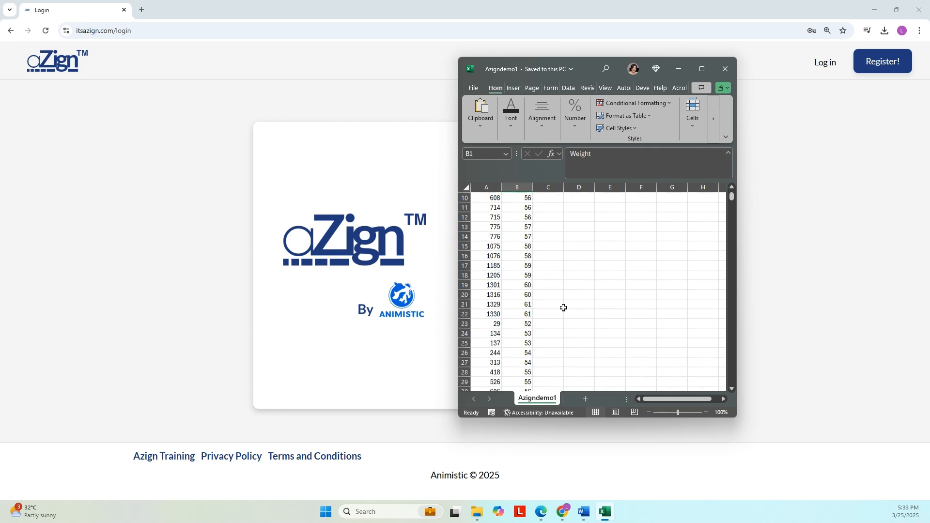
scroll(562, 309, "down", 3)
scroll(563, 308, "up", 11)
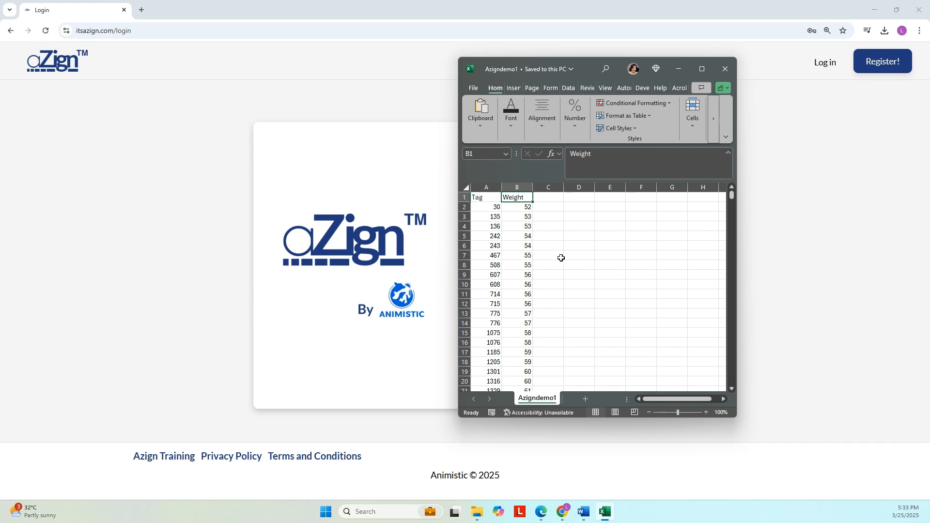
left_click(734, 71)
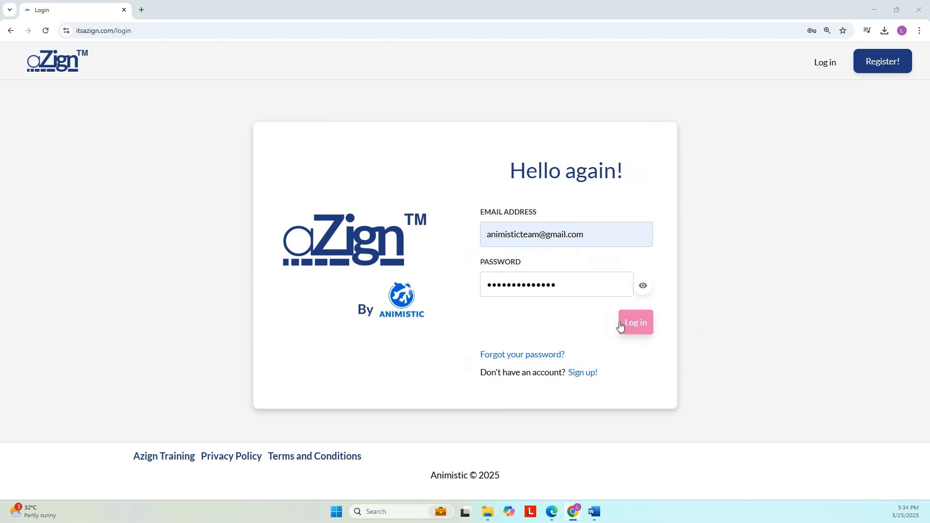
Step: Log in with the prefilled credentials and open the Azign data entry page in From CSV mode
left_click(636, 323)
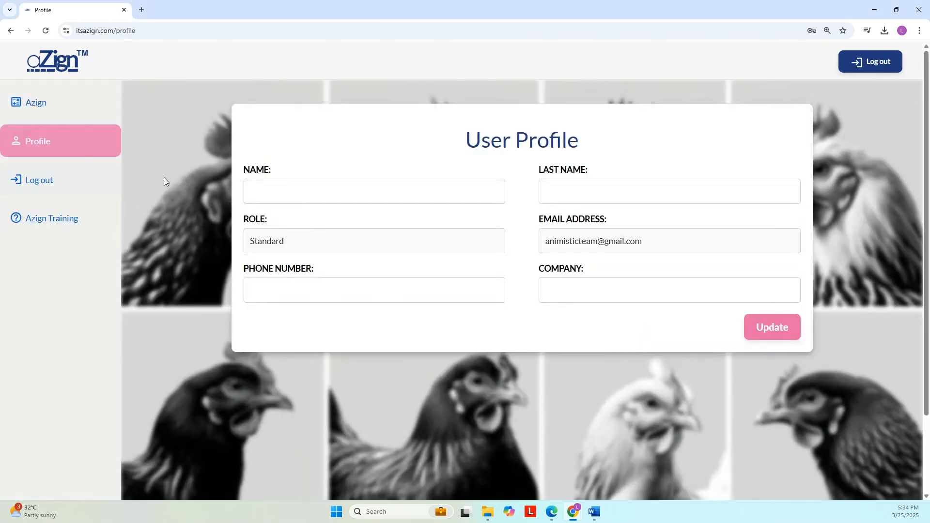
left_click(39, 107)
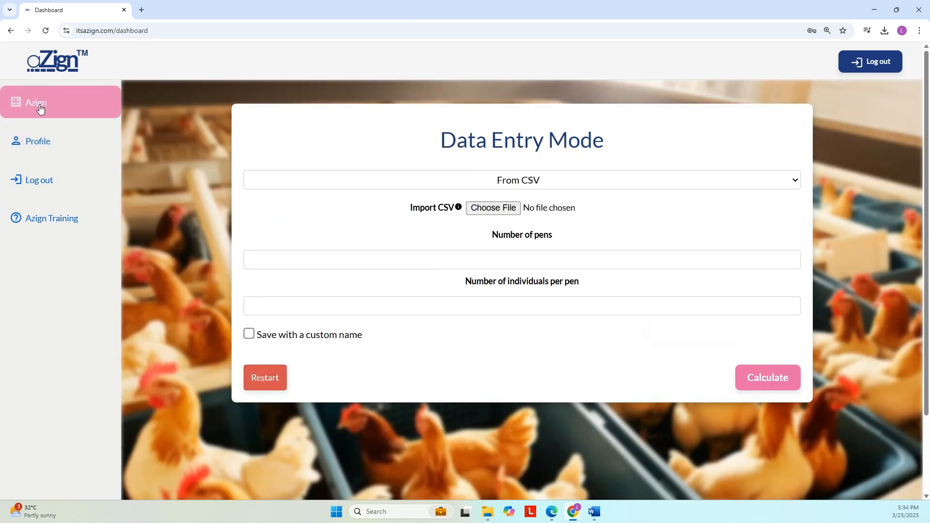
left_click(564, 185)
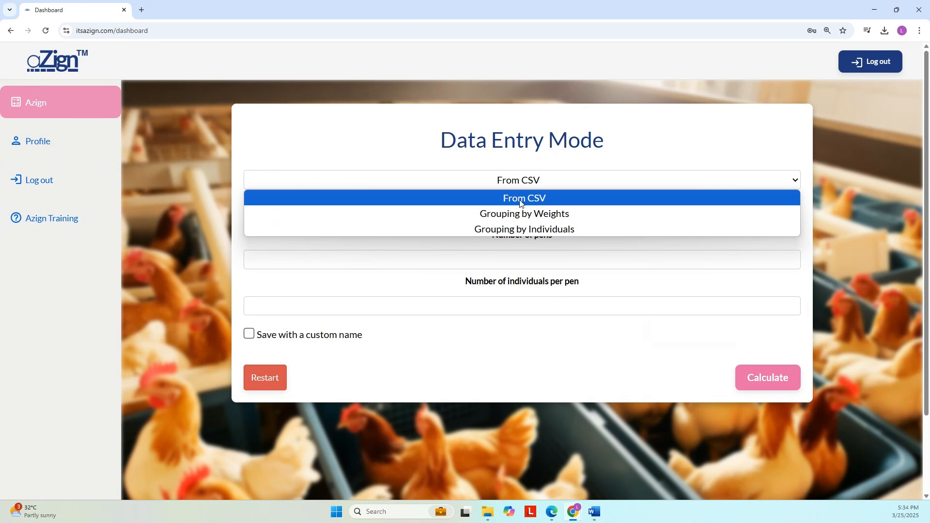
left_click(519, 203)
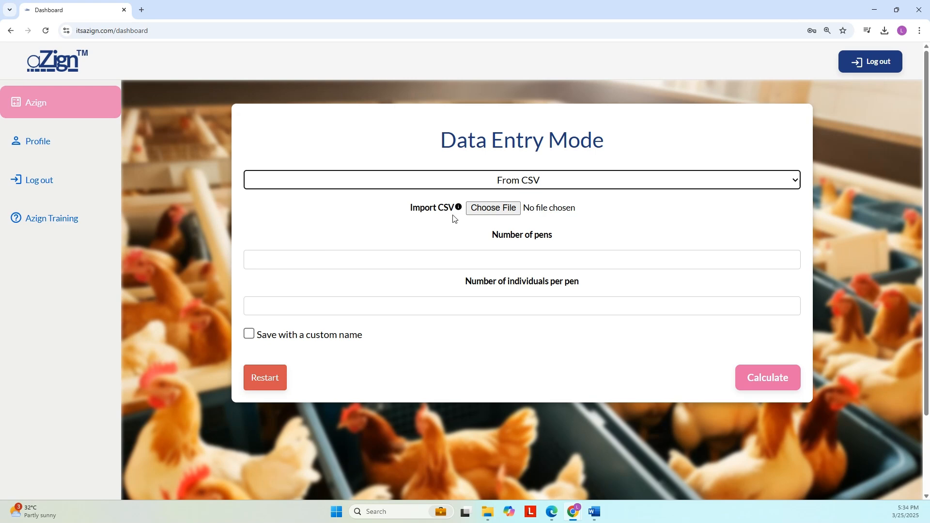
Step: Check the required CSV structure and import the Azigndemo1 file from the Desktop
mouse_move(458, 208)
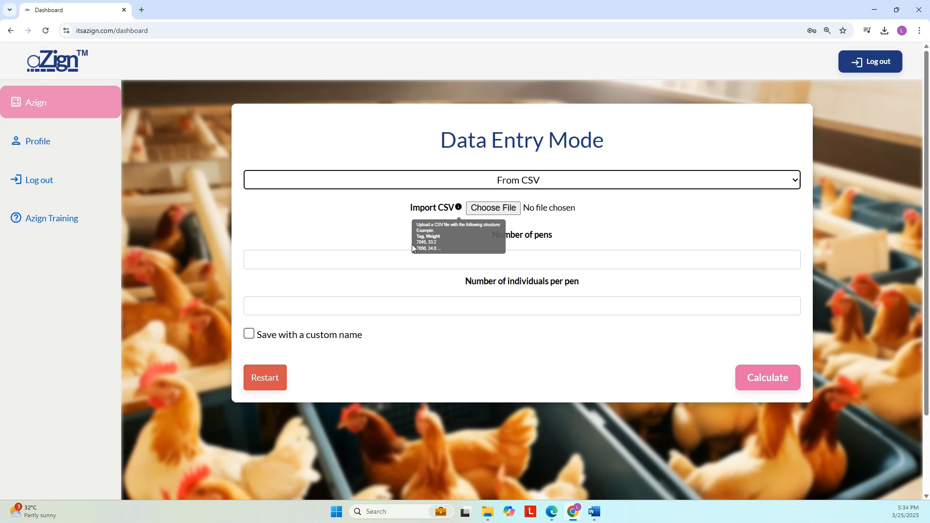
left_click(504, 208)
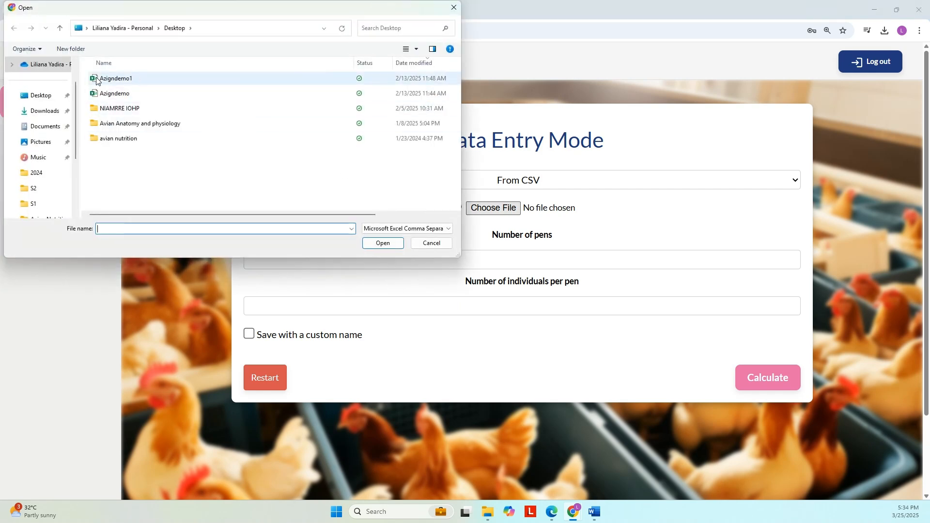
left_click(339, 79)
left_click(394, 243)
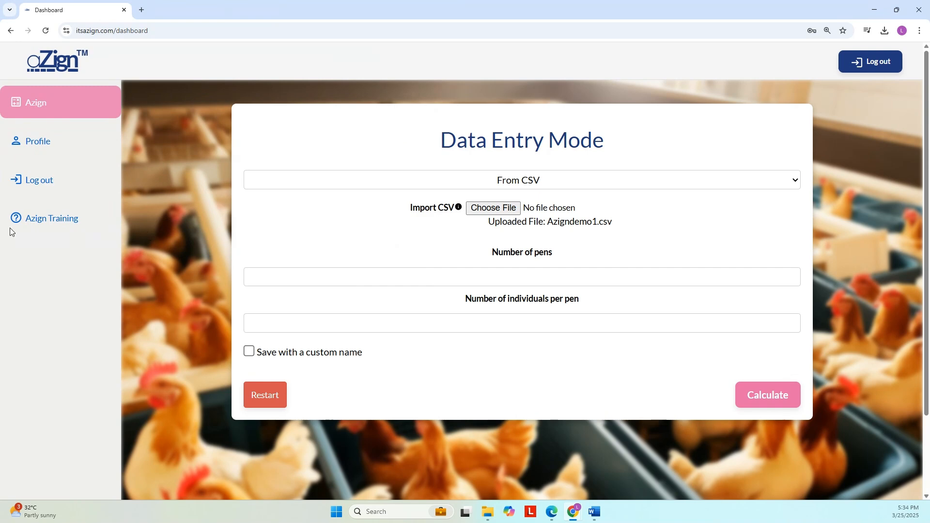
Step: Set the number of pens to 30 and the number of individuals per pen to 10
left_click(447, 277)
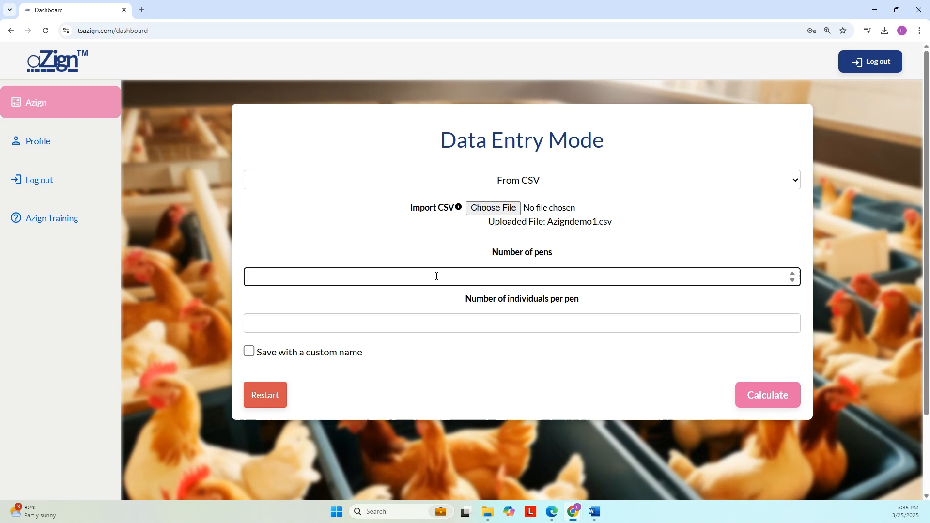
left_click(430, 328)
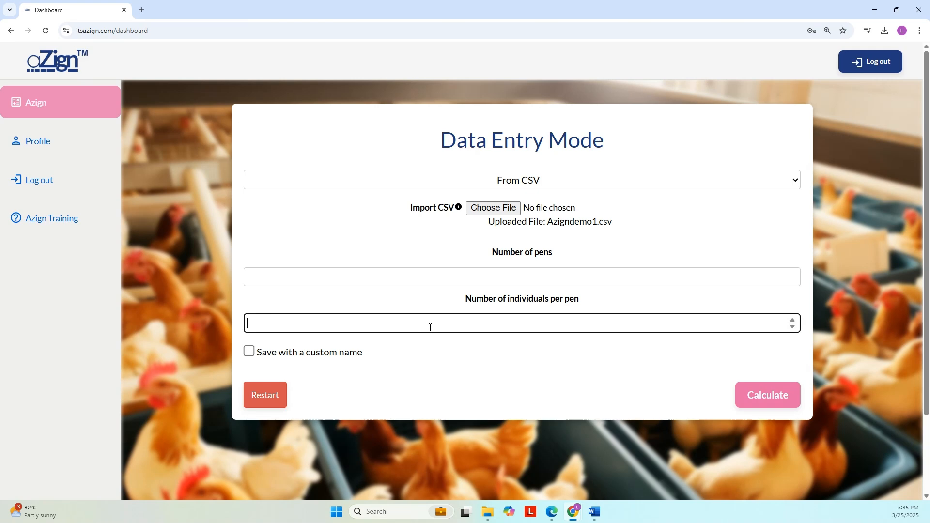
left_click(275, 274)
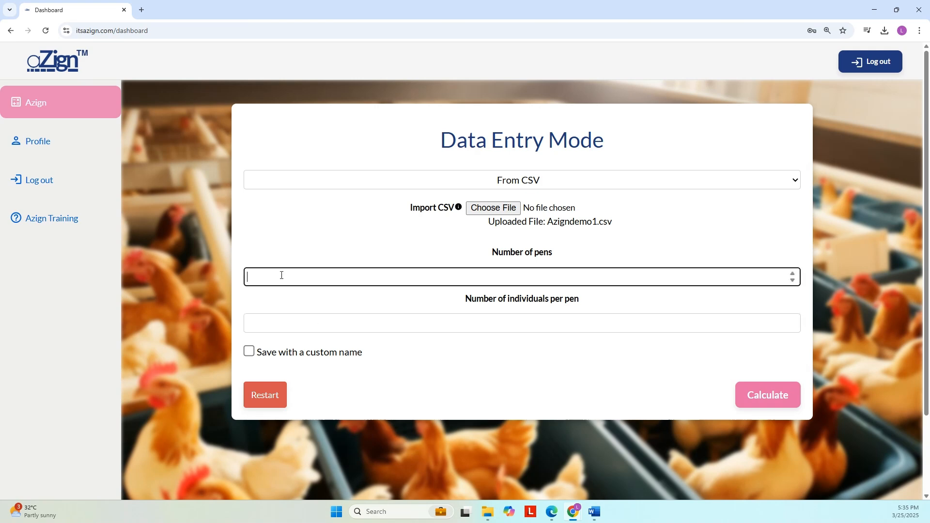
type("30")
left_click(266, 326)
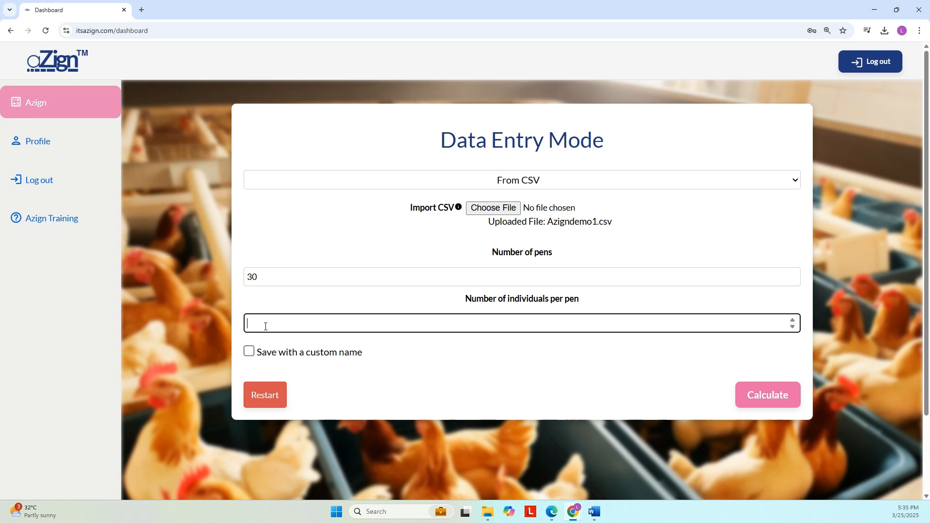
type("10")
Step: Enable saving with the custom file name testing3 and calculate the pen allocation
left_click(249, 352)
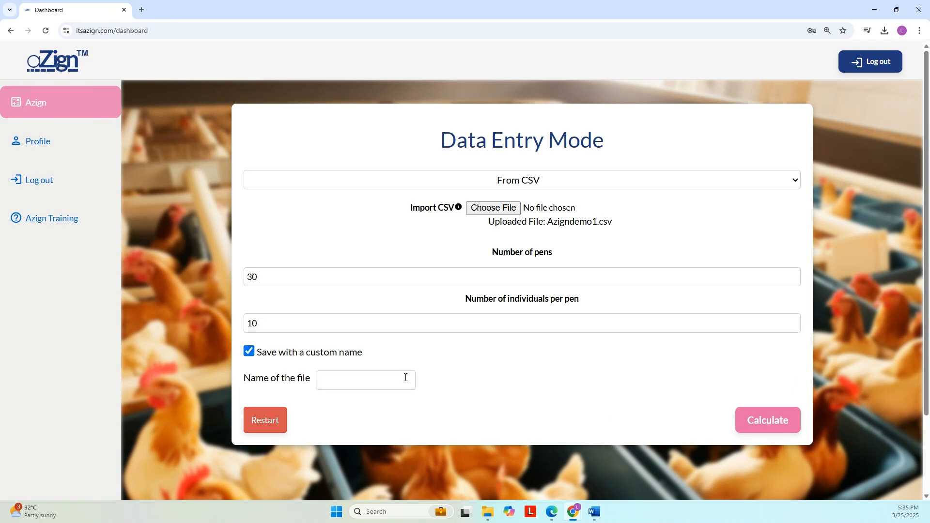
left_click(346, 383)
type("tews")
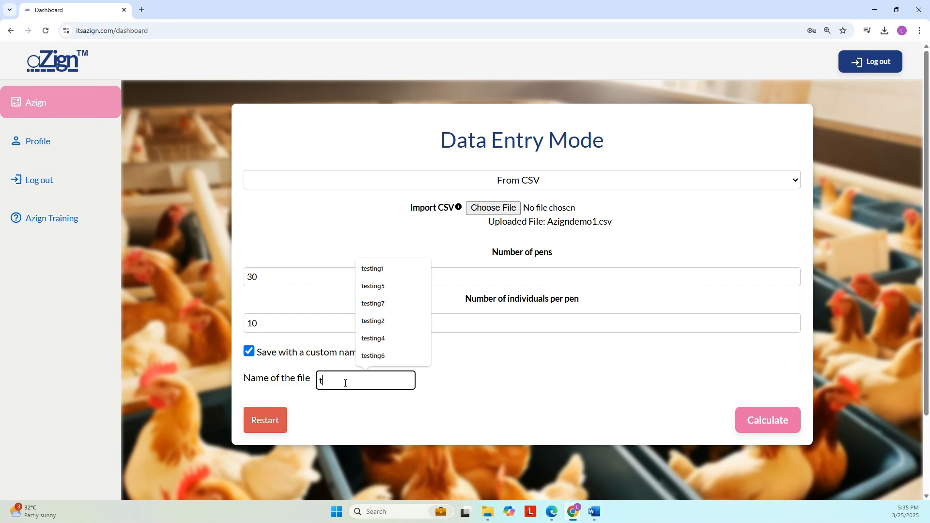
key("BackSpace")
key("BackSpace")
type("sting")
type("3")
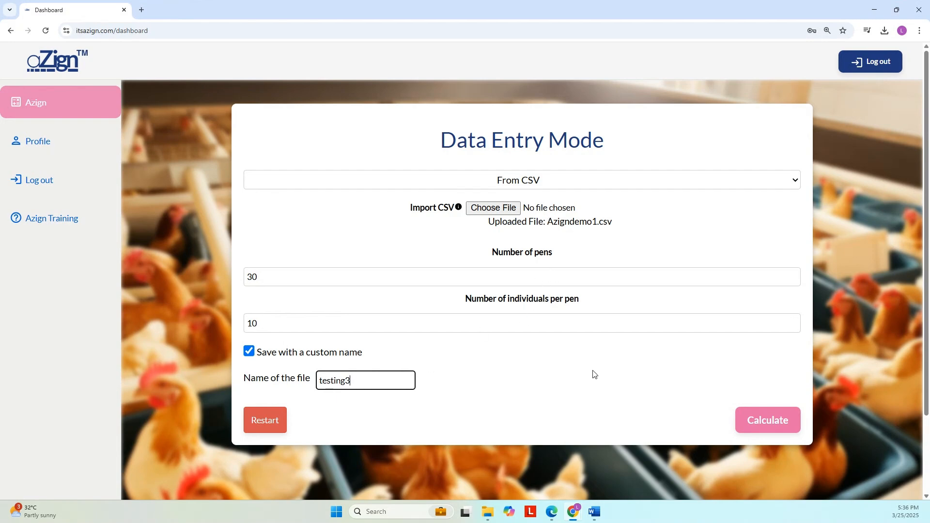
left_click(763, 426)
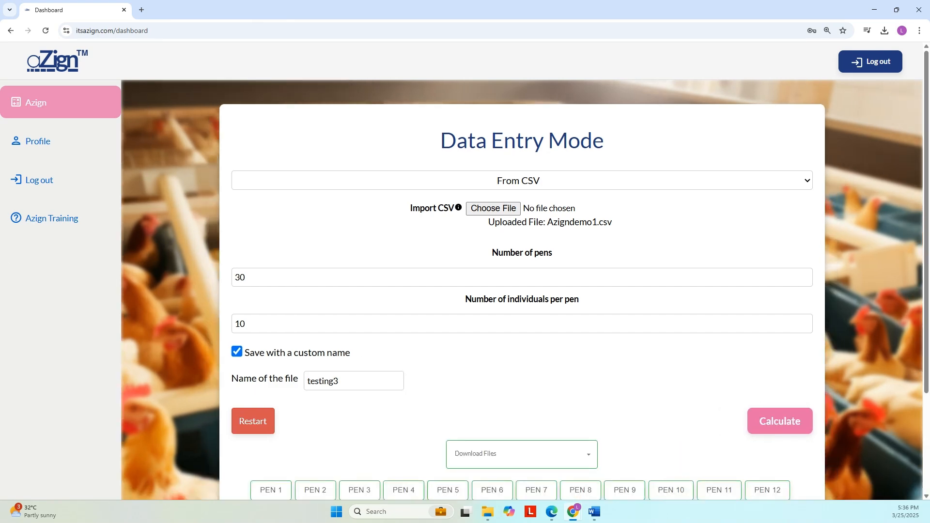
Step: Review the tags and weights allocated to pens 3, 7 and 9
scroll(925, 346, "down", 1)
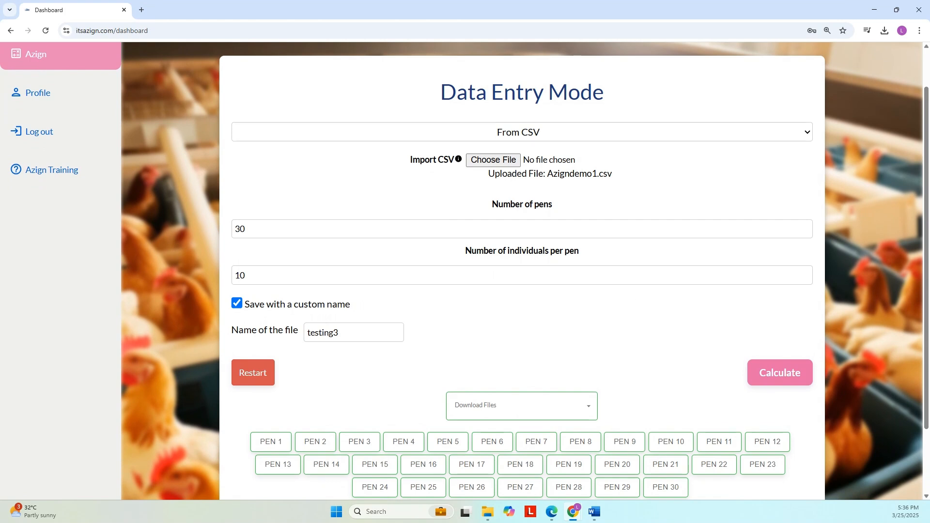
scroll(416, 322, "down", 1)
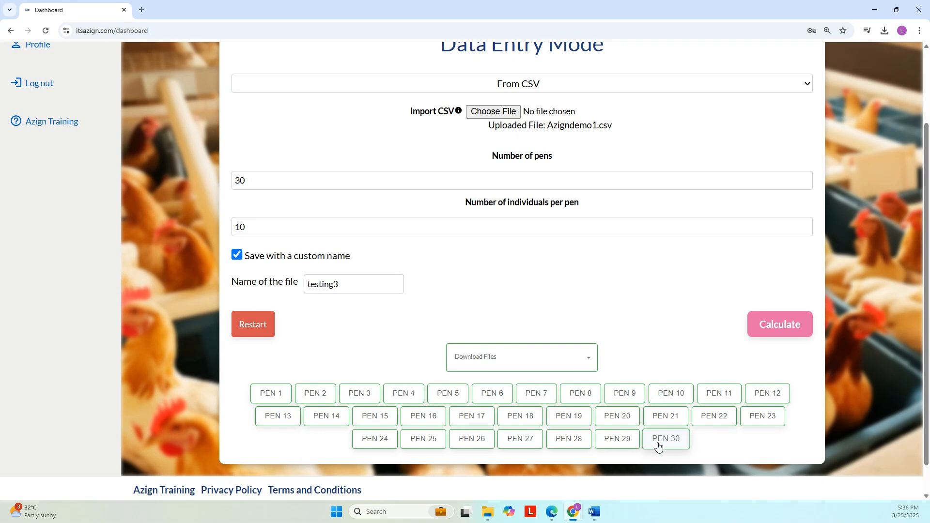
left_click(358, 396)
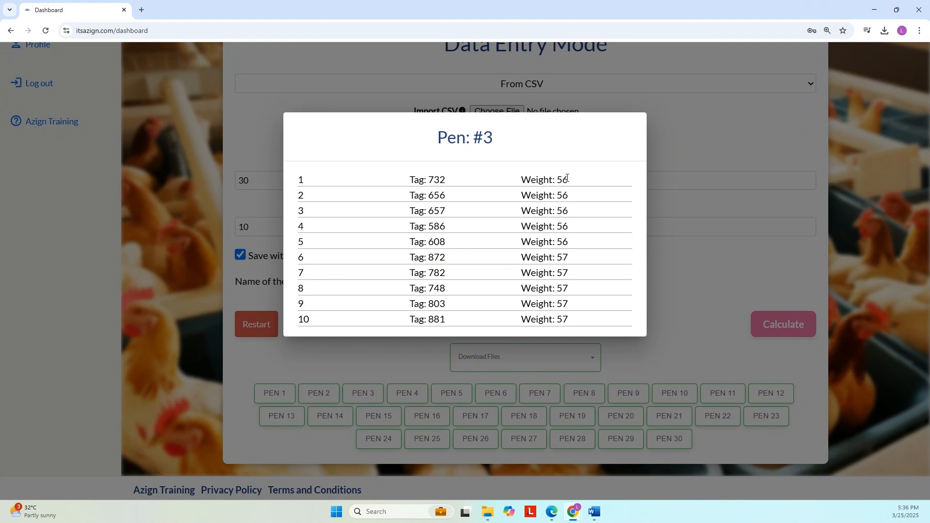
left_click(712, 261)
left_click(542, 392)
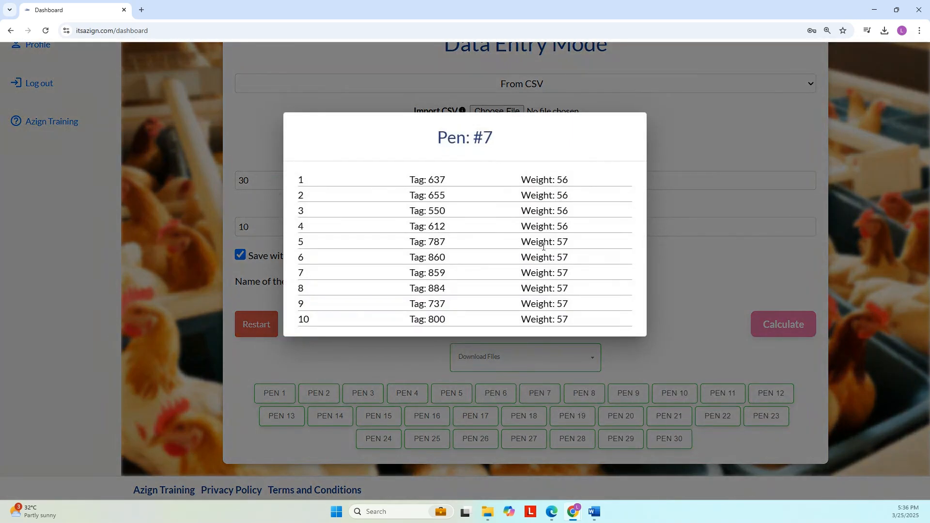
left_click(708, 280)
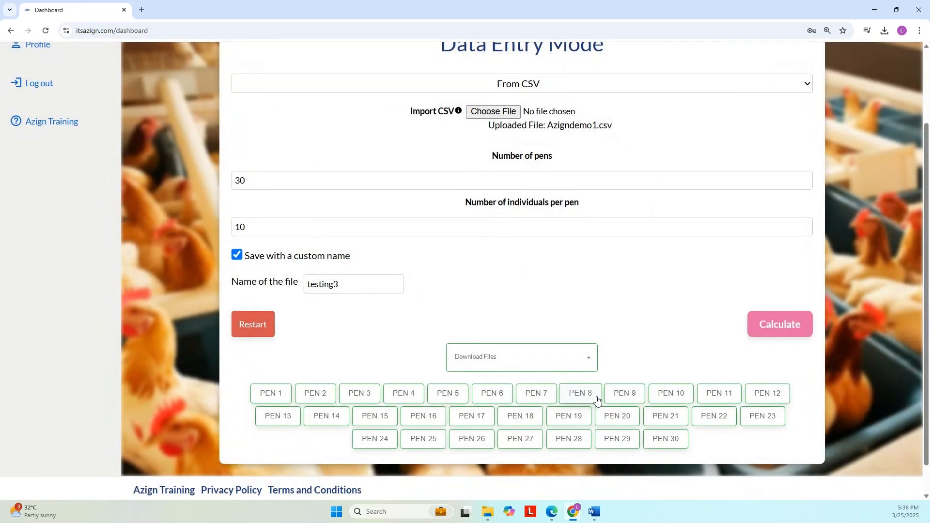
left_click(628, 397)
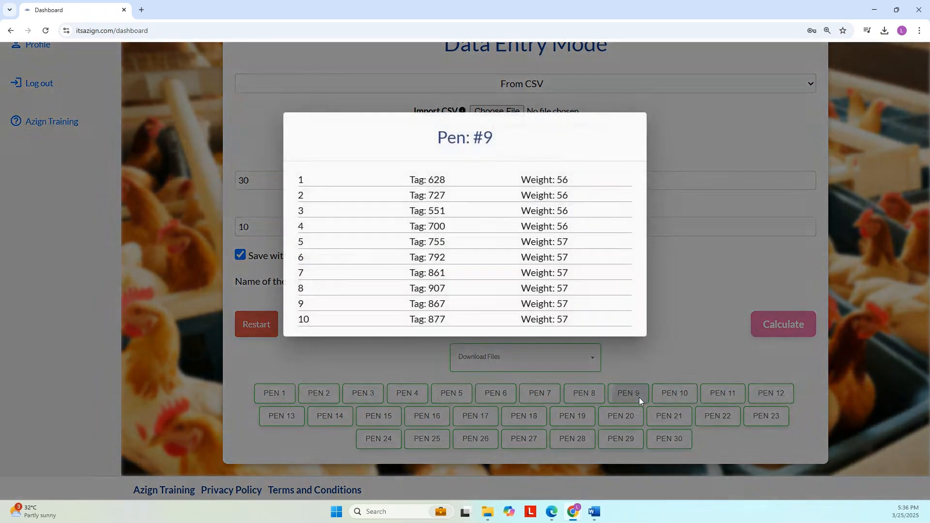
left_click(705, 266)
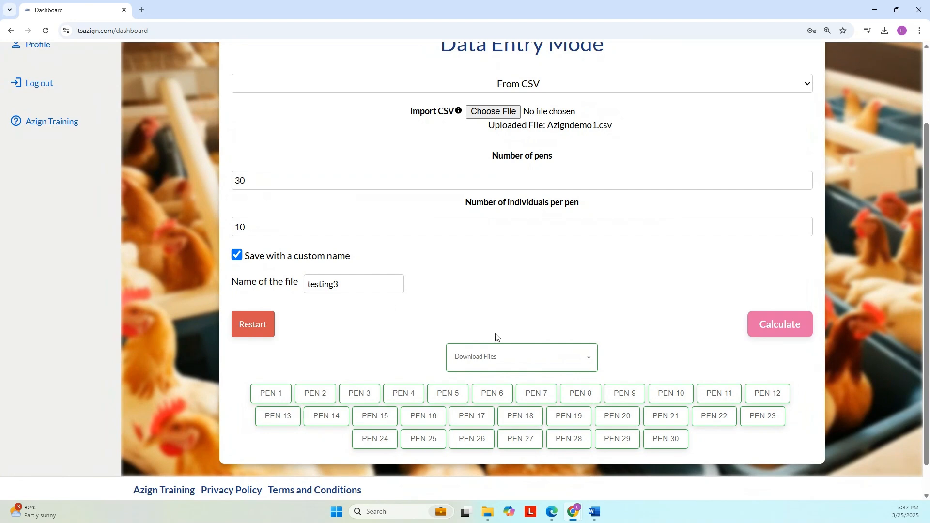
Step: Download the processed Excel results and open testing3.xlsx in a maximized Excel window
left_click(585, 362)
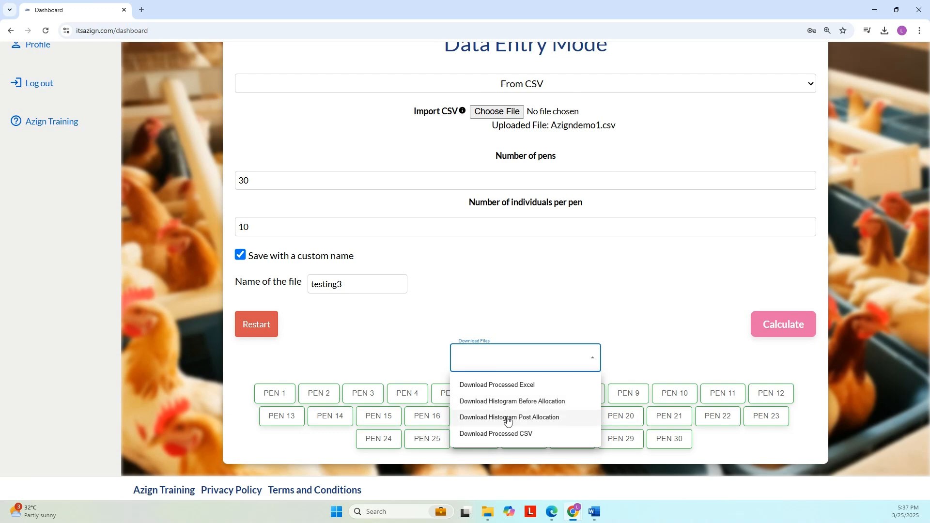
left_click(506, 389)
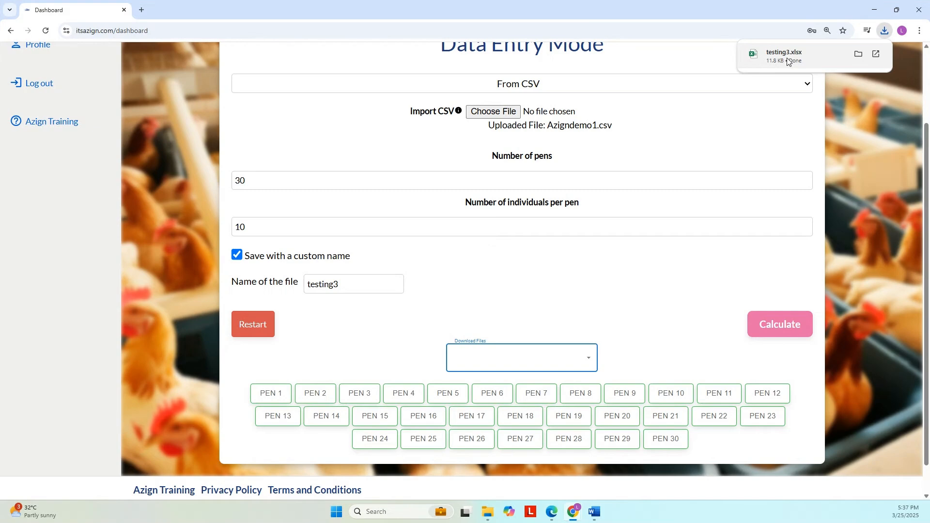
left_click(789, 61)
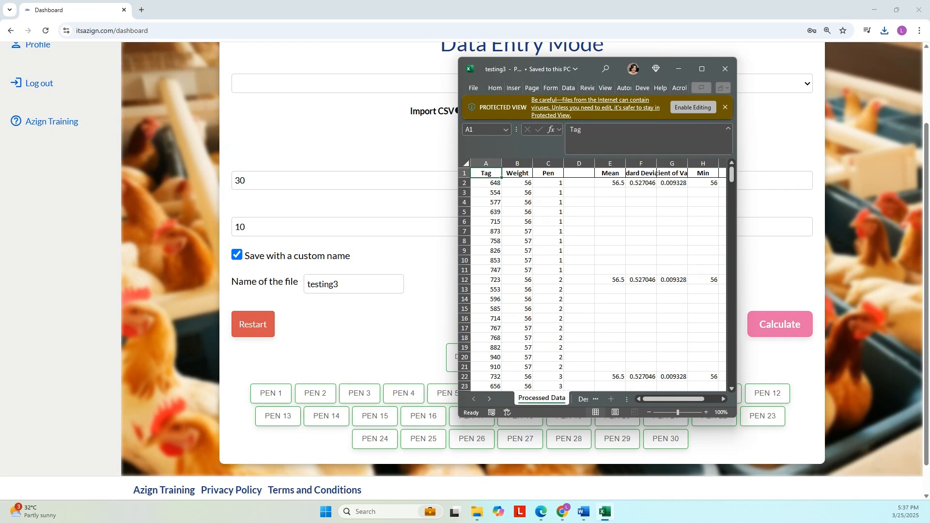
left_click(702, 68)
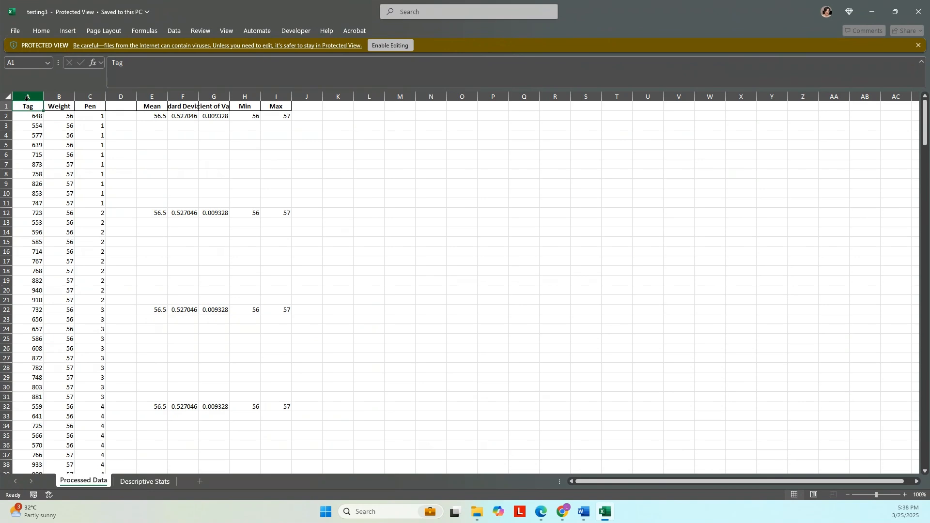
Step: Examine the Tag, Weight and Pen columns of the Processed Data sheet from pen 1 down to the total row
left_click(57, 107)
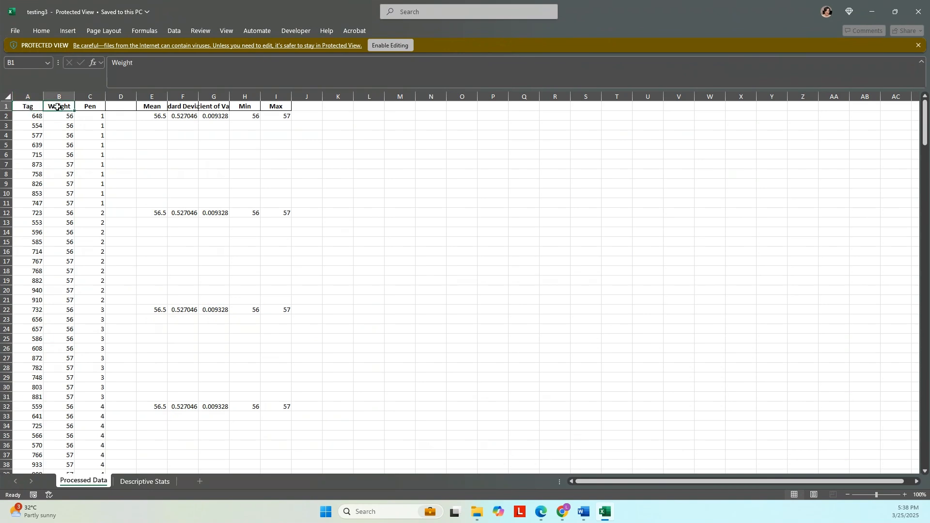
left_click(85, 107)
left_click_drag(89, 113, 94, 206)
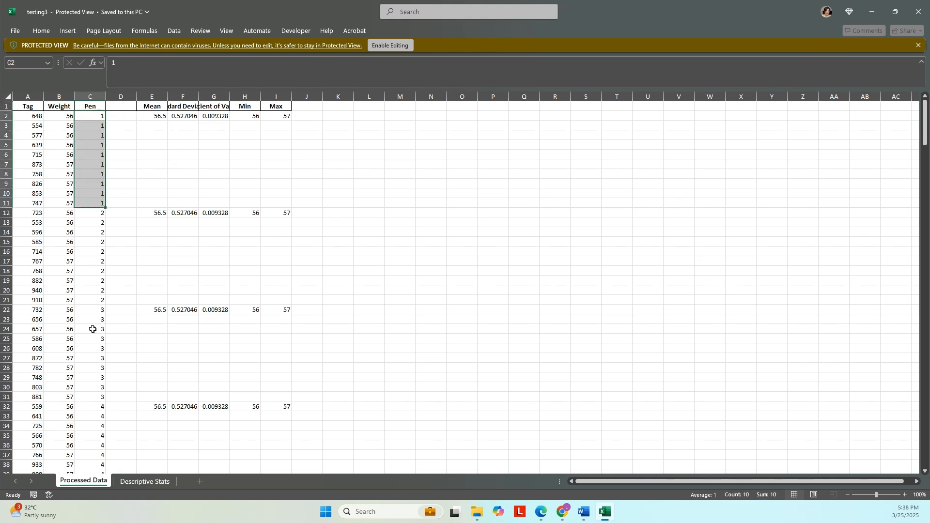
scroll(96, 281, "down", 2)
scroll(97, 281, "down", 20)
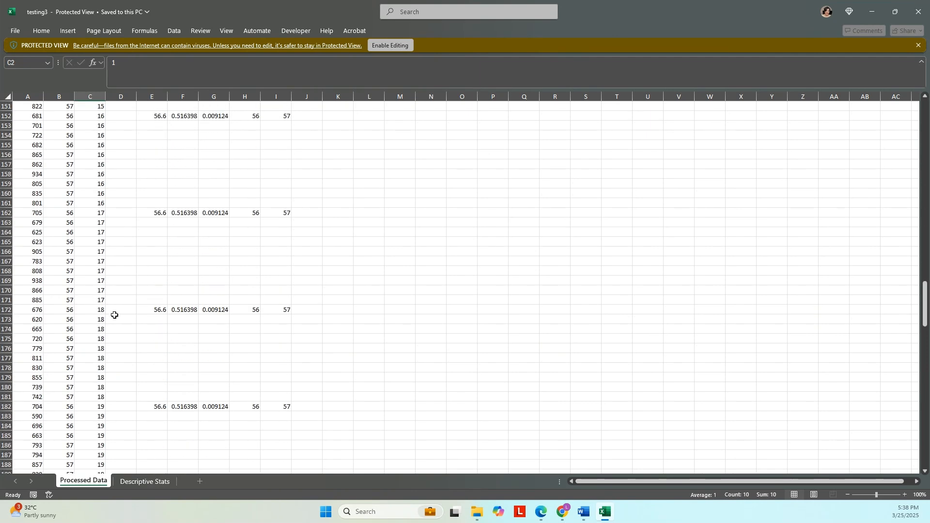
left_click_drag(925, 305, 927, 319)
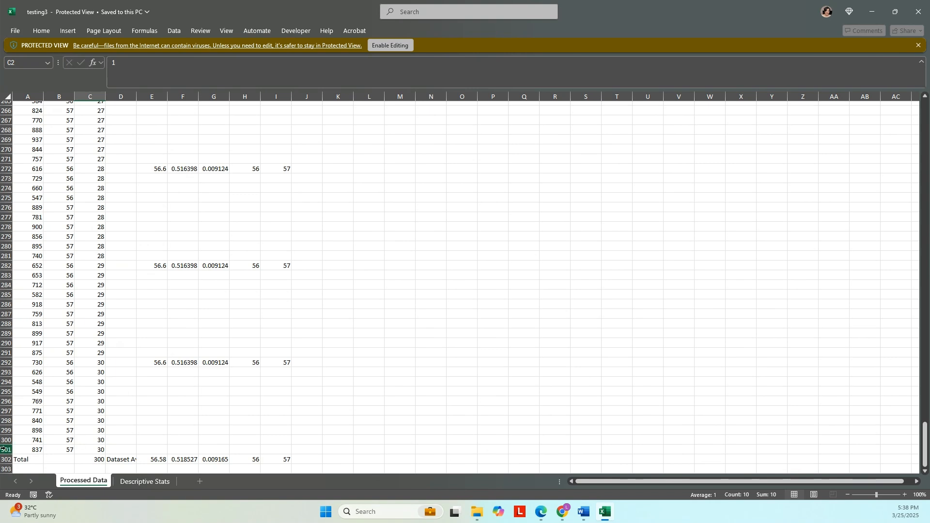
Step: Check the total and dataset average labels in the final row of the Processed Data sheet
left_click(27, 460)
left_click(94, 460)
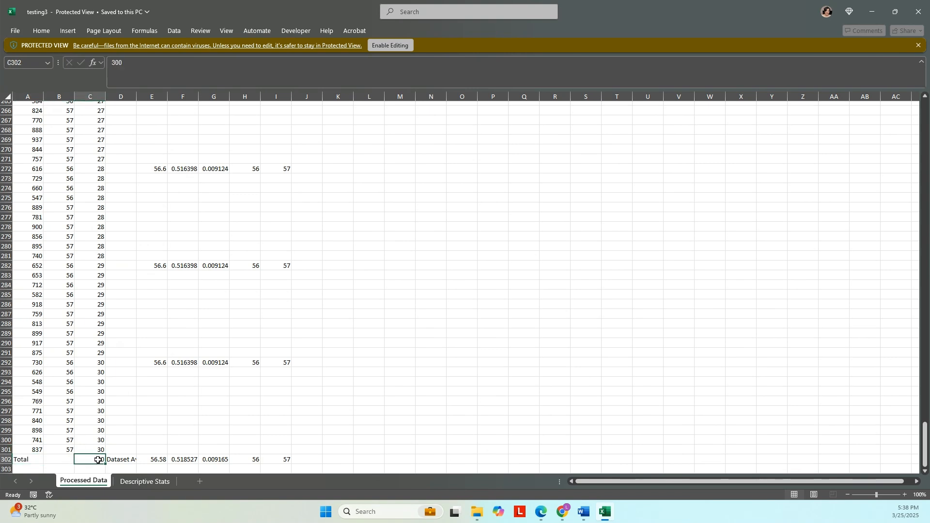
left_click(121, 460)
Step: Examine the Mean, Standard Deviation, Coefficient of Variation, Min and Max columns from the start of the Processed Data sheet
scroll(284, 438, "up", 3)
scroll(285, 438, "up", 5)
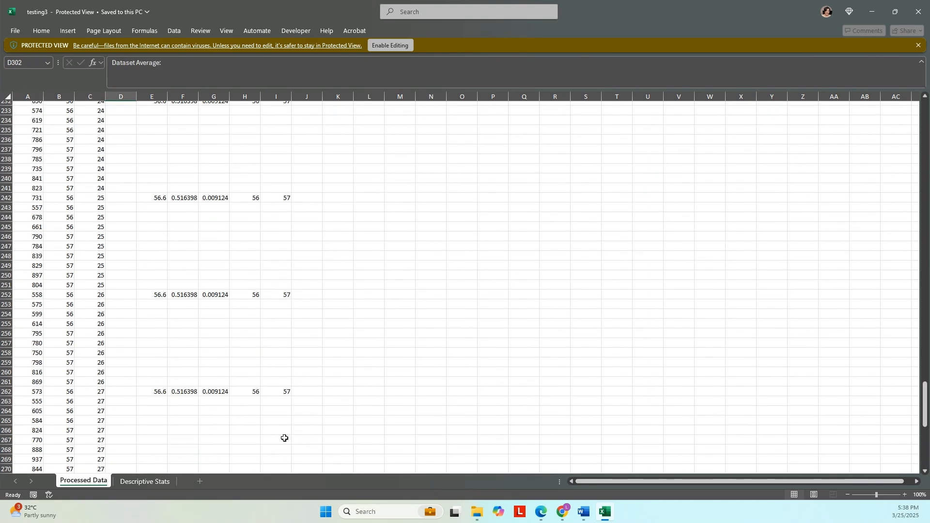
left_click_drag(924, 426, 925, 116)
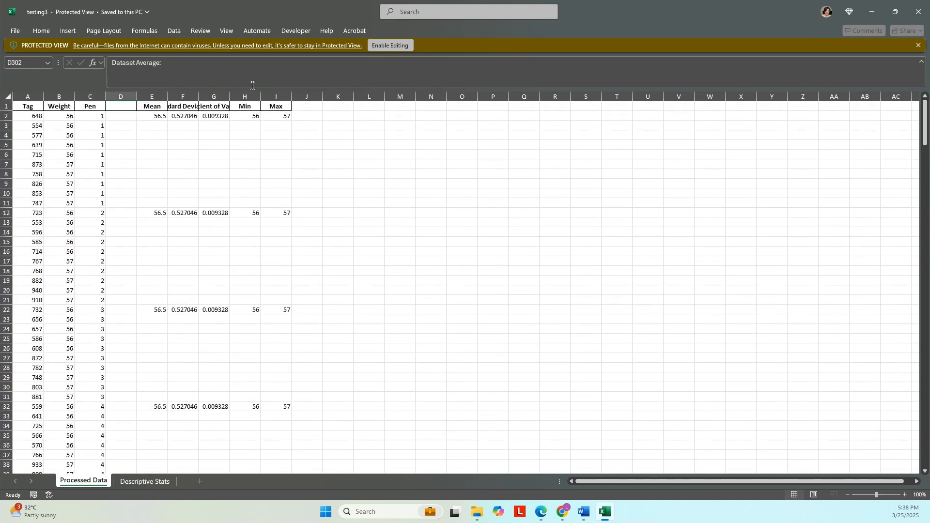
left_click(151, 115)
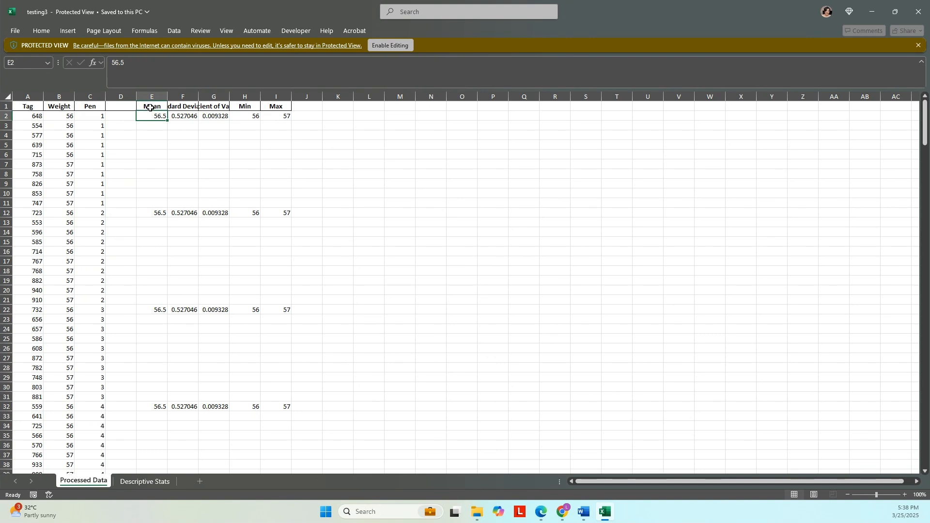
left_click(149, 107)
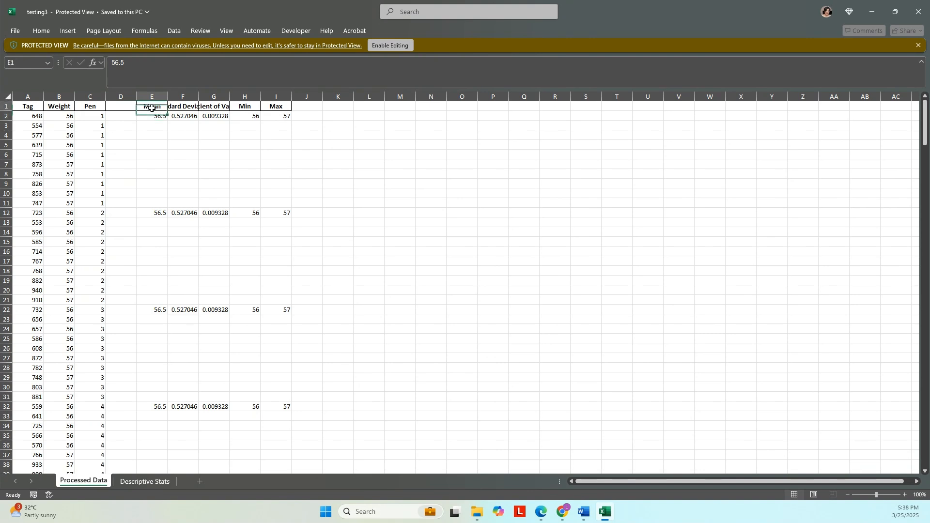
left_click(178, 106)
left_click(209, 107)
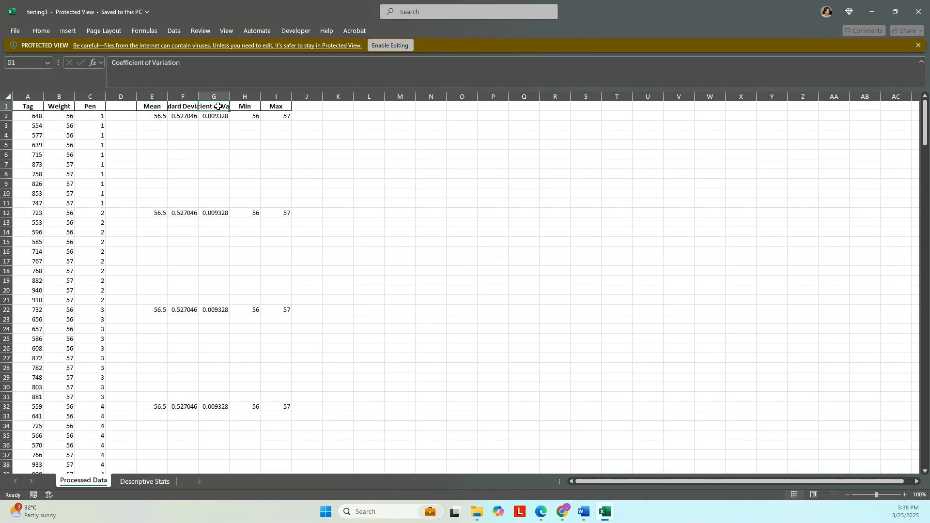
left_click(247, 106)
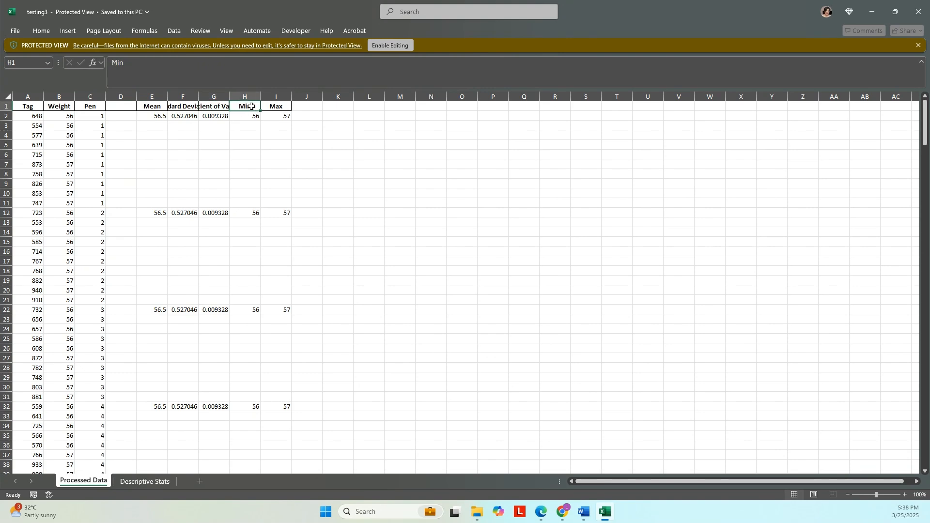
left_click(280, 106)
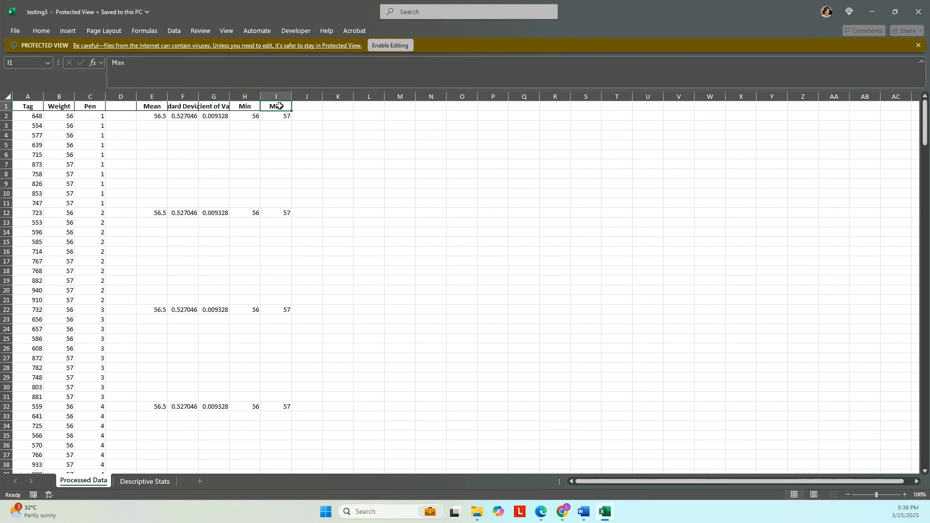
Step: Review the full table of per-pen statistics on the Descriptive Stats sheet, from the headers to the summary row
left_click(137, 482)
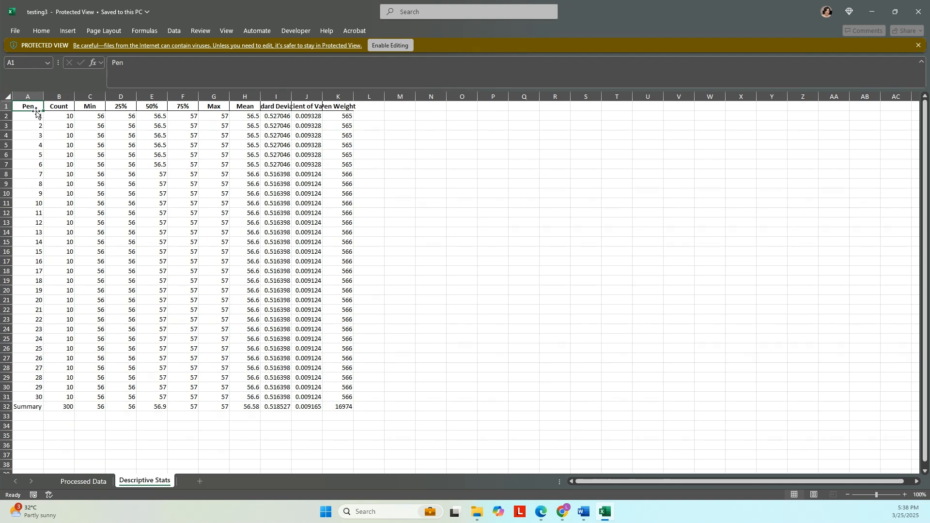
left_click_drag(28, 108, 341, 408)
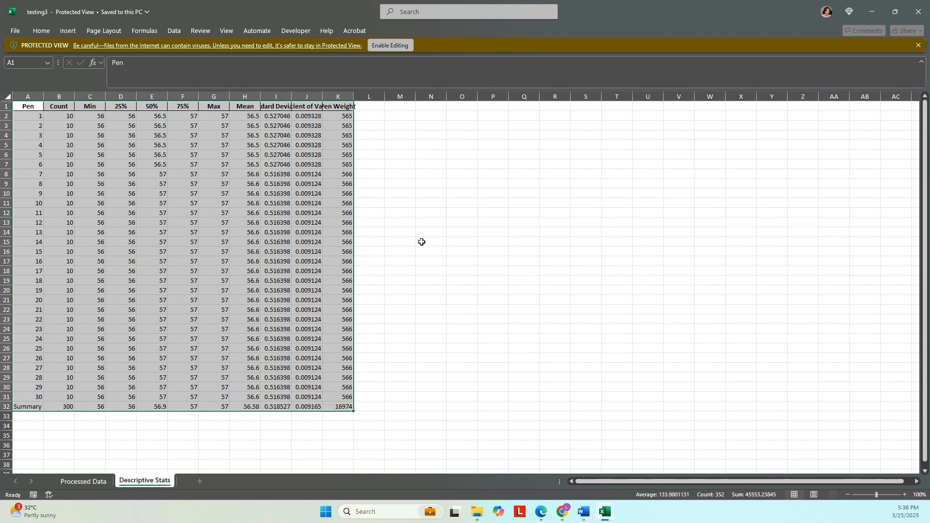
left_click(456, 259)
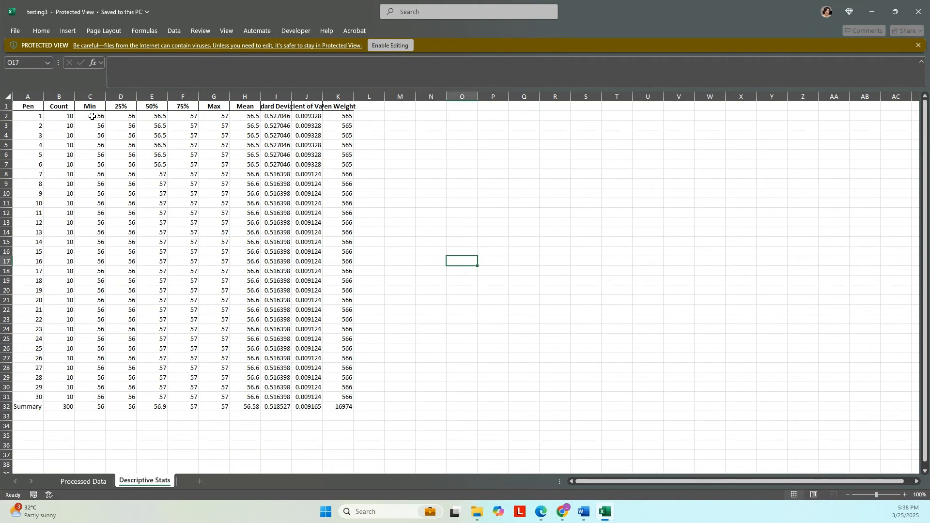
Step: Inspect the Mean and Standard Deviation headers and widen the Coefficient of Variation column on the Descriptive Stats sheet
left_click(248, 107)
left_click(272, 105)
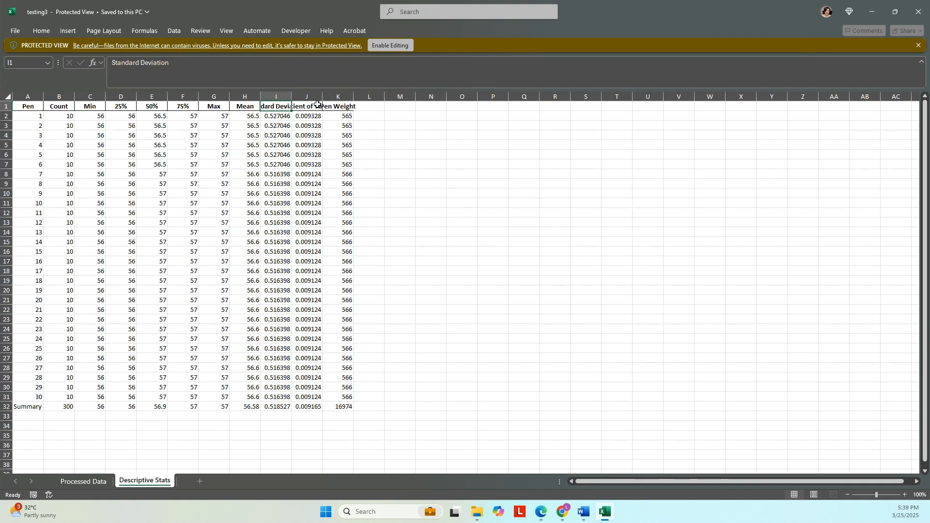
left_click_drag(323, 99, 344, 98)
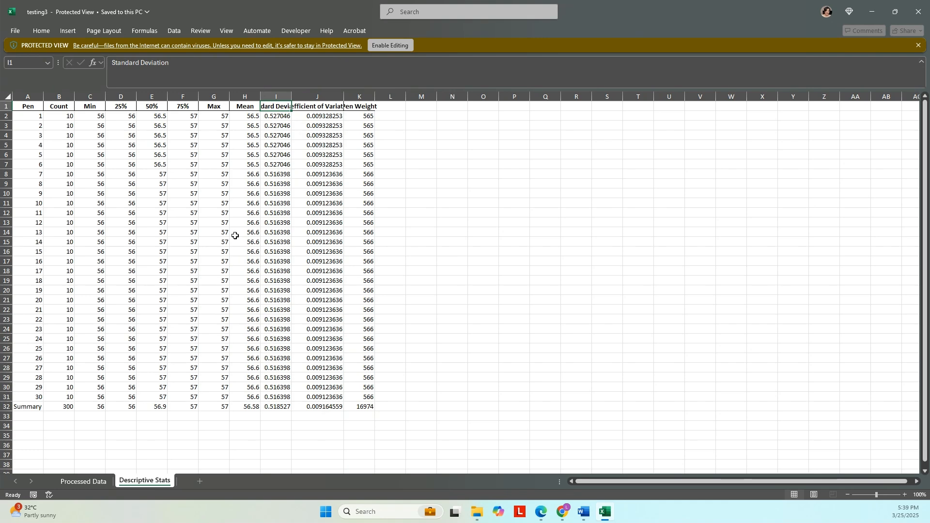
Step: Return to the aZign dashboard in the browser, set the number of pens to 40 and recalculate the allocation
left_click(875, 15)
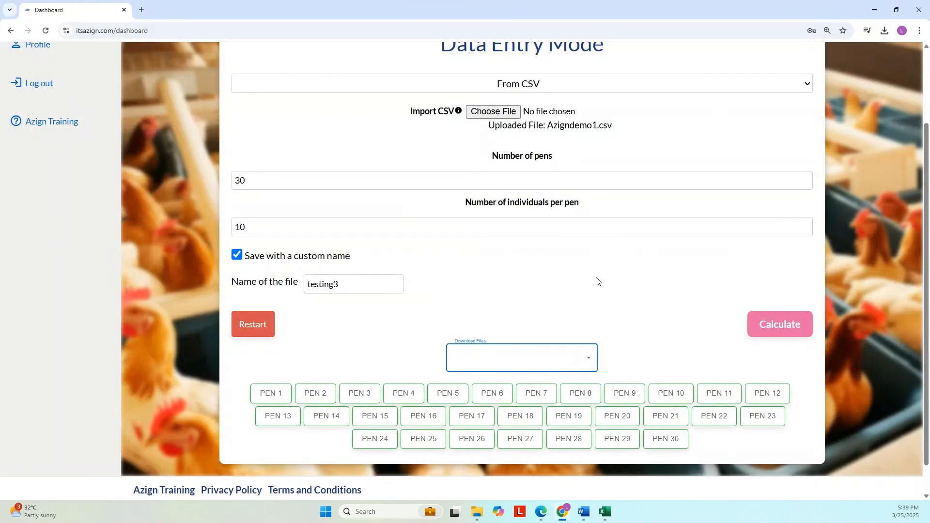
left_click(255, 178)
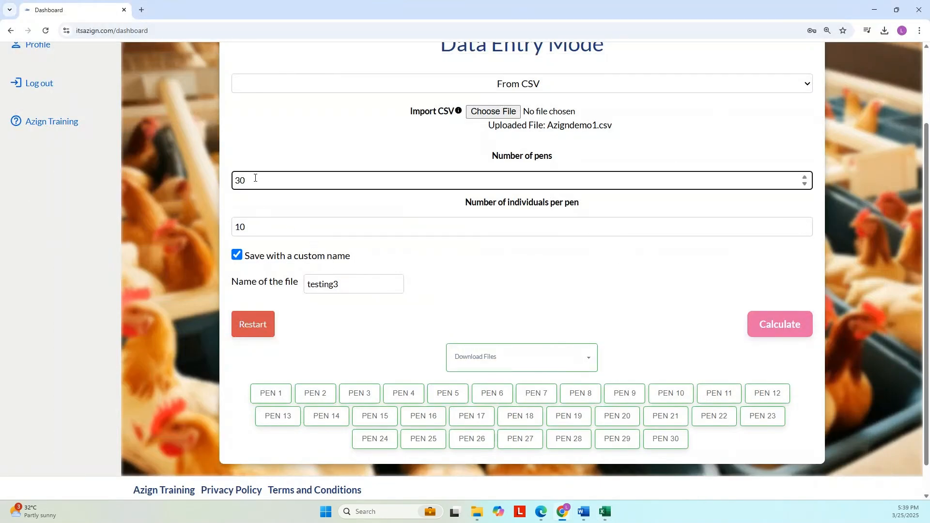
scroll(633, 329, "up", 1)
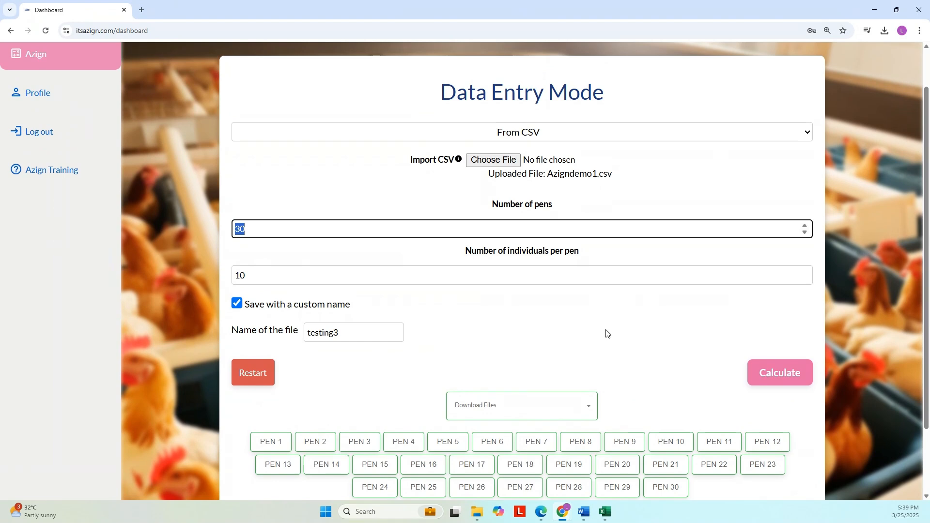
type("4")
left_click(789, 378)
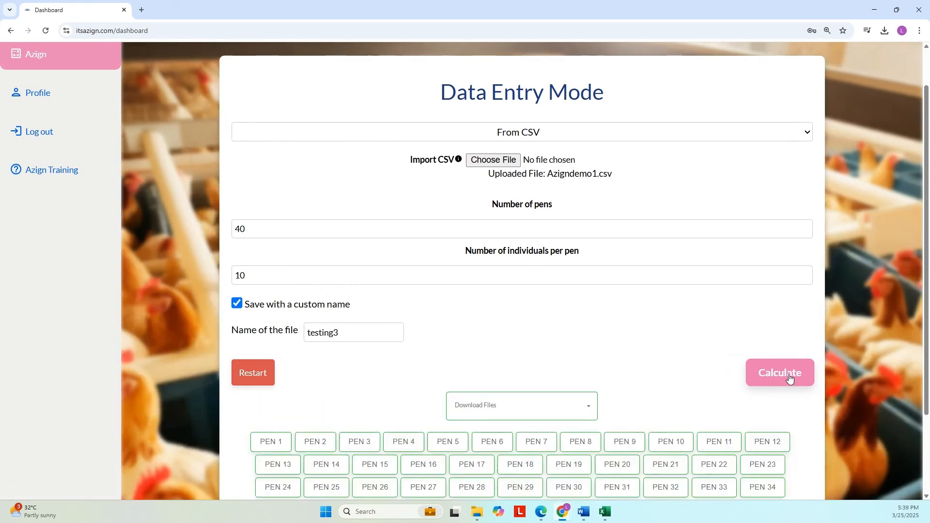
scroll(790, 377, "down", 1)
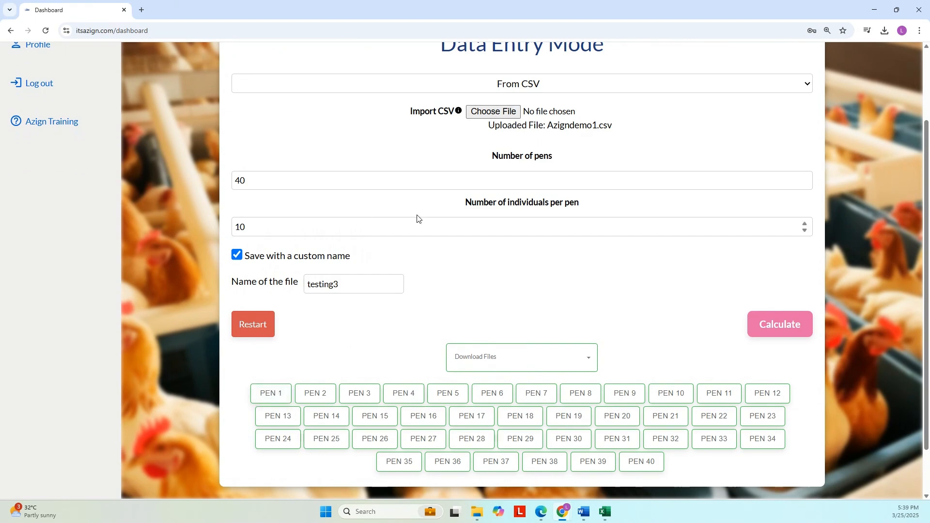
Step: Restart the data entry form to clear the uploaded file, pen settings, file name and allocation results
left_click(253, 331)
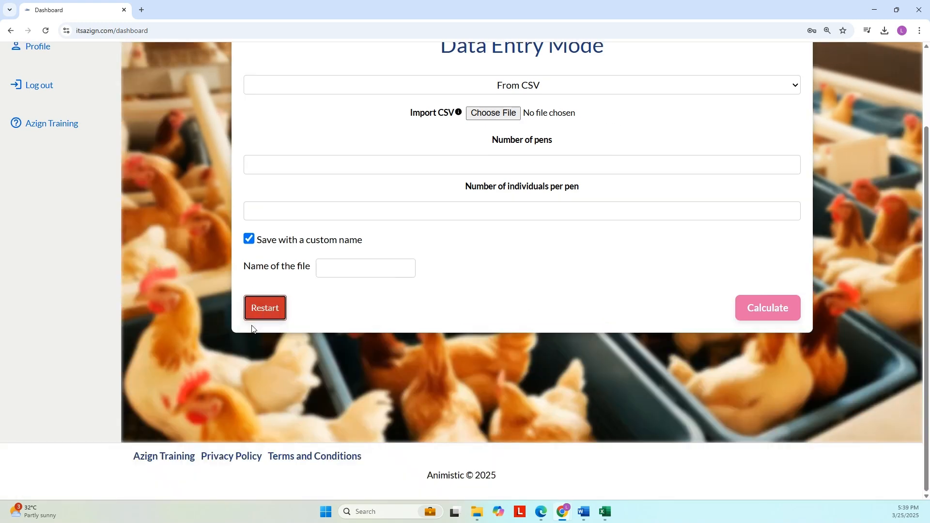
scroll(596, 282, "up", 1)
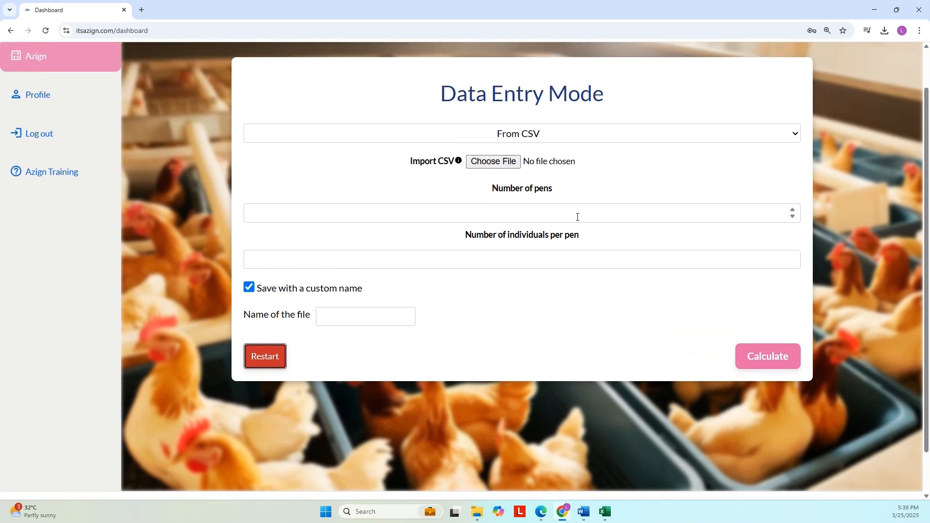